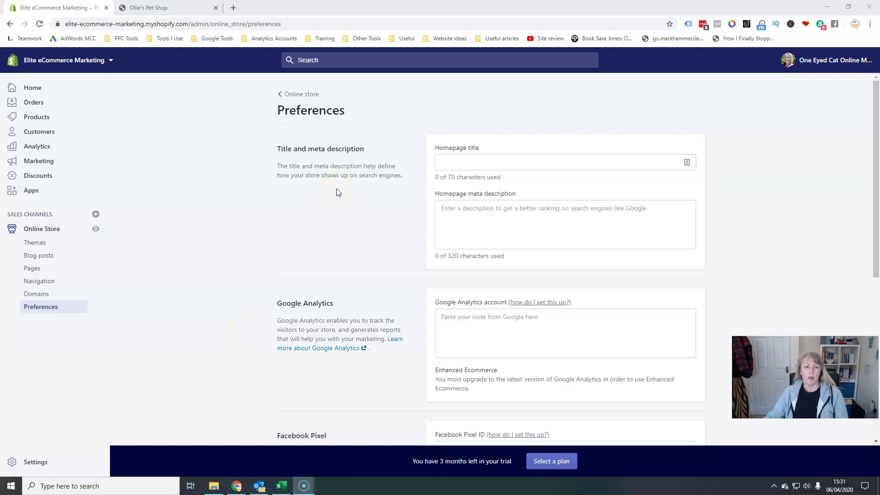
Compare the live store homepage with the Preferences settings.
left_click(158, 9)
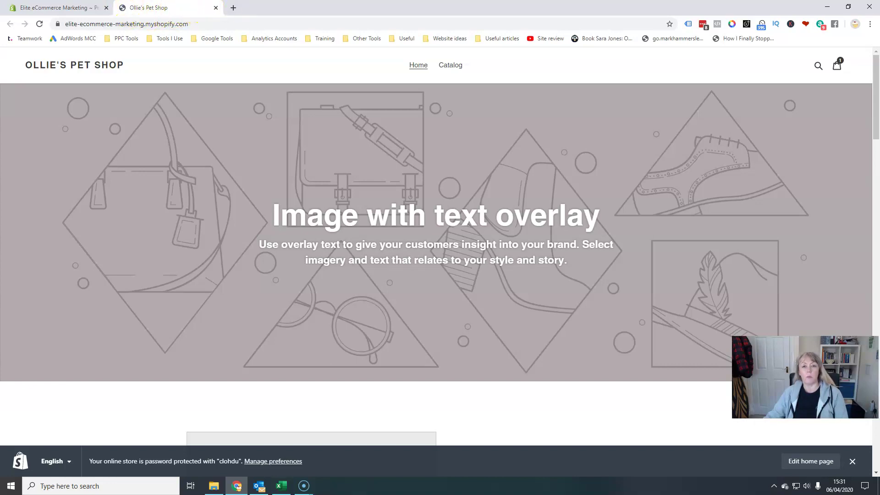
left_click(58, 8)
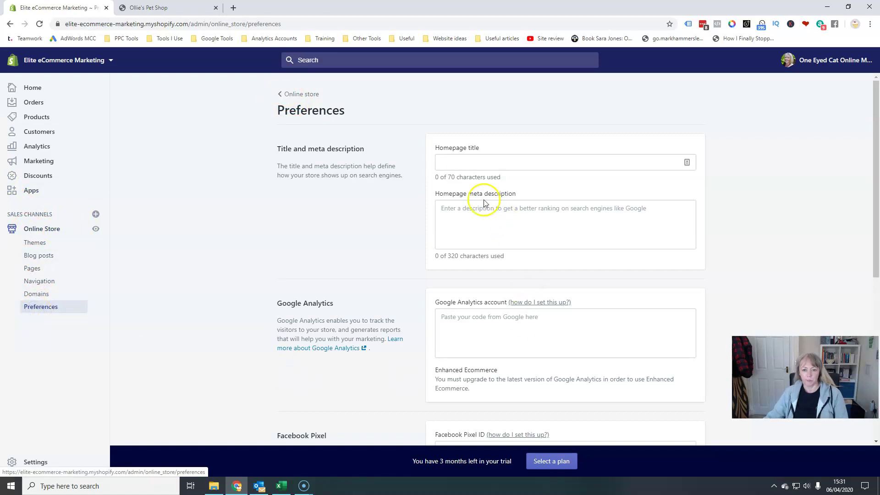
left_click(141, 10)
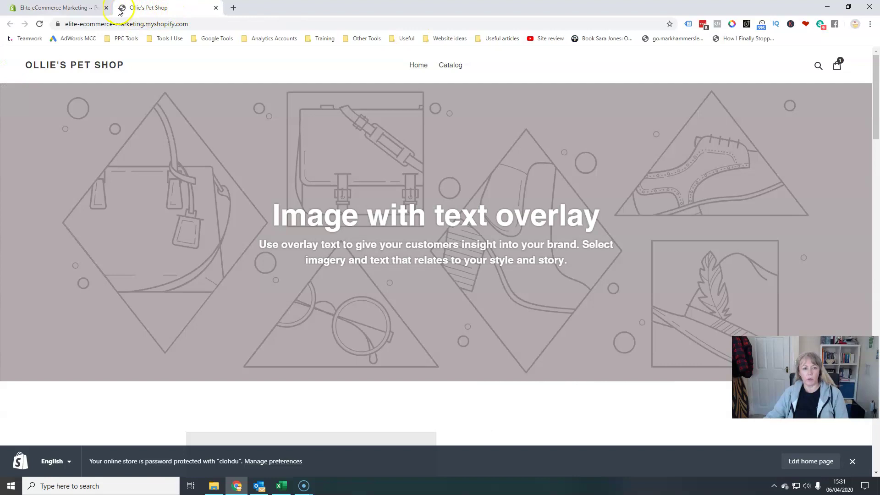
left_click(55, 8)
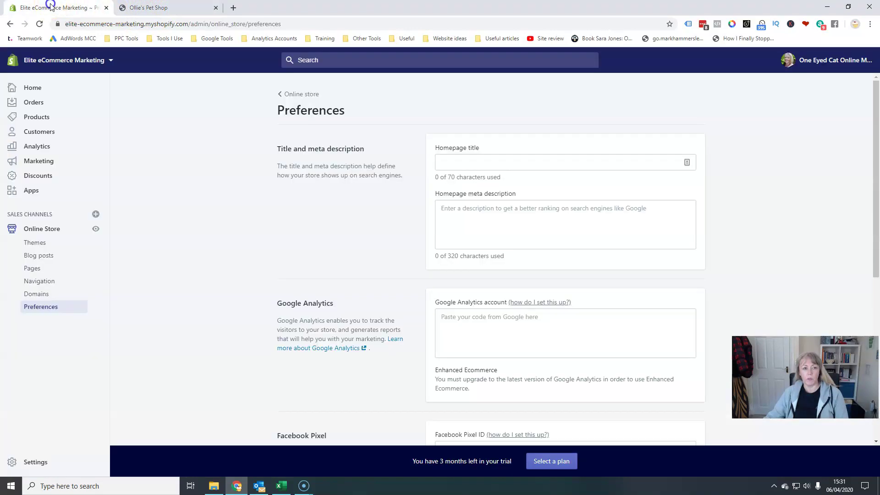
Set the homepage title to 'My Online Shop', save it, and confirm it on the reloaded storefront.
left_click(444, 164)
type("My ")
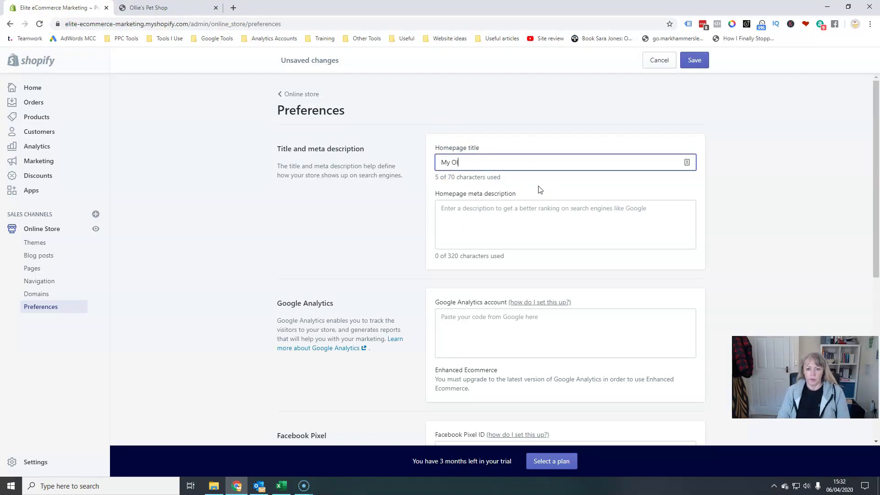
type("Online Shop")
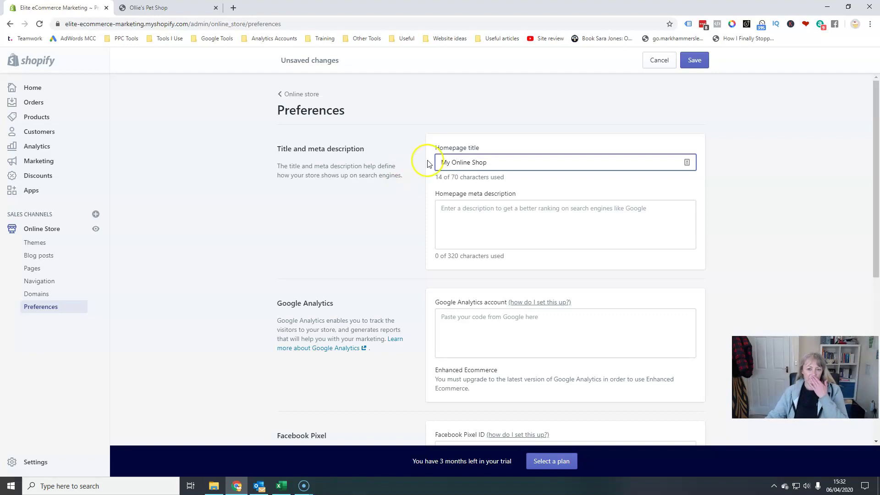
left_click(695, 59)
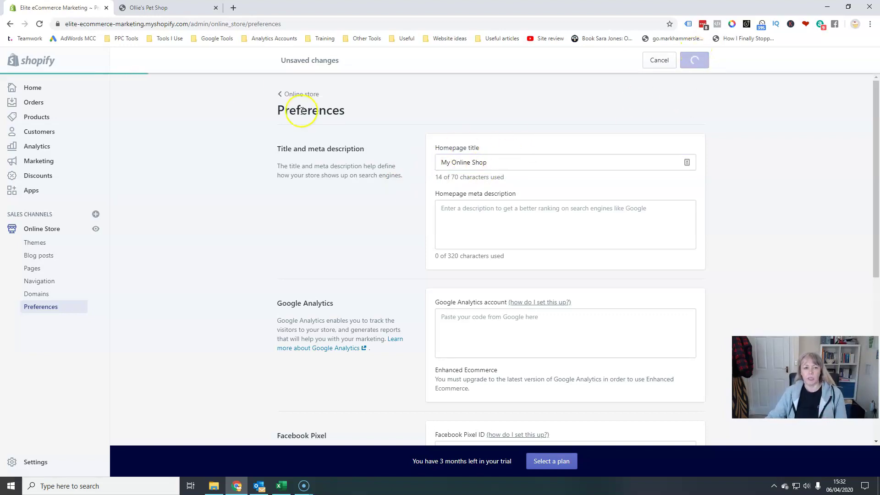
left_click(158, 7)
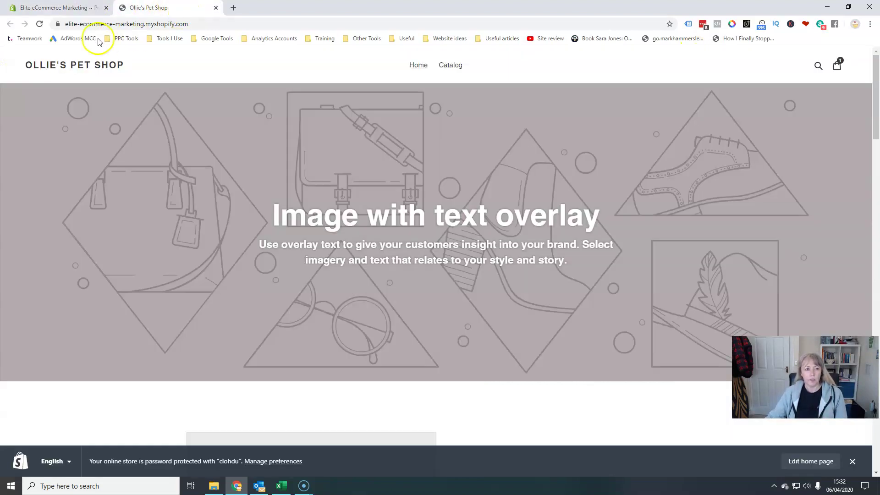
left_click(39, 23)
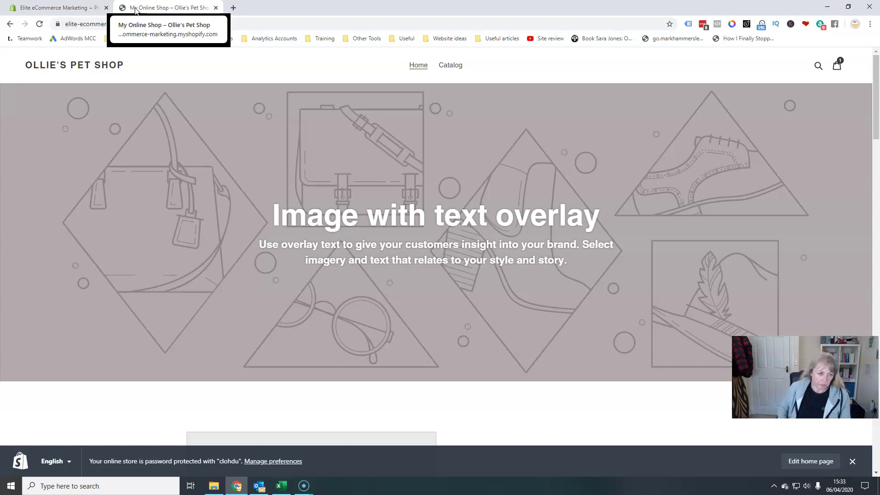
left_click(72, 8)
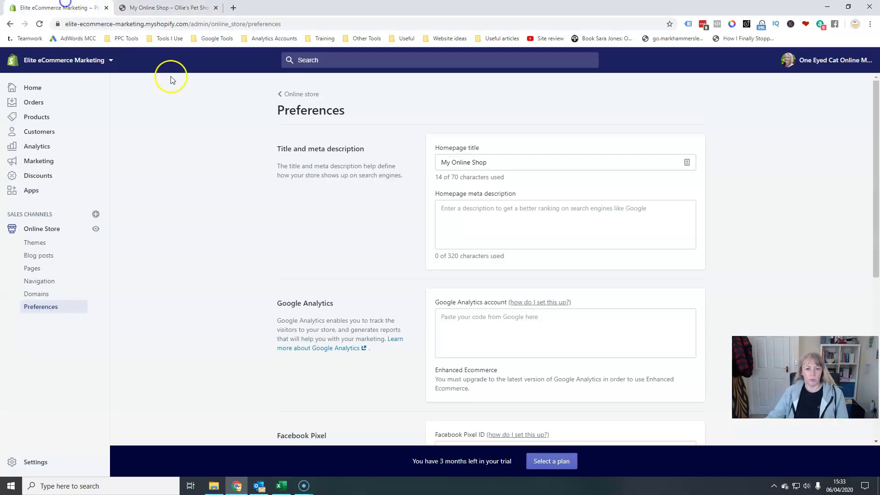
left_click(445, 207)
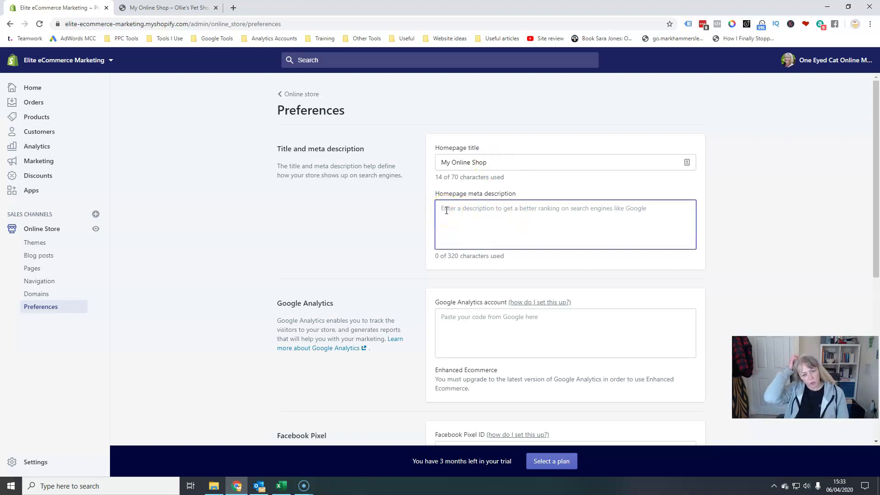
Search Google for 'pet shop' and scroll through the results and related keyword volumes.
left_click(234, 7)
type("pet sho")
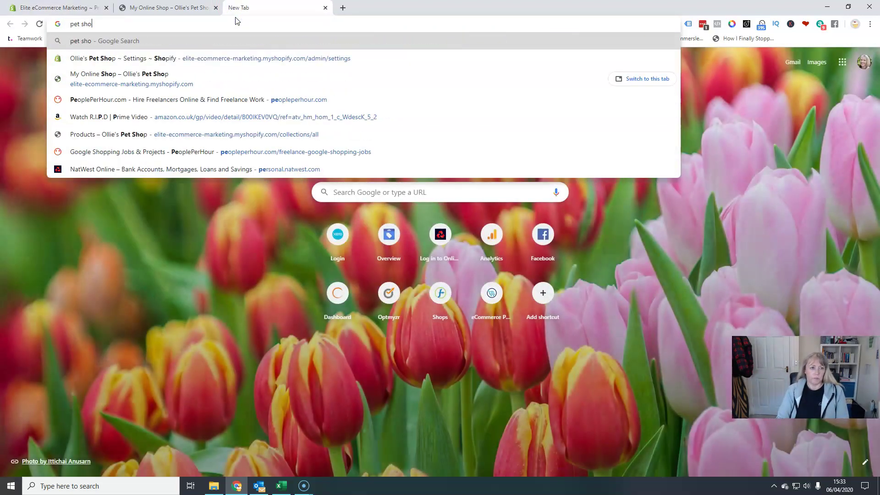
key("Return")
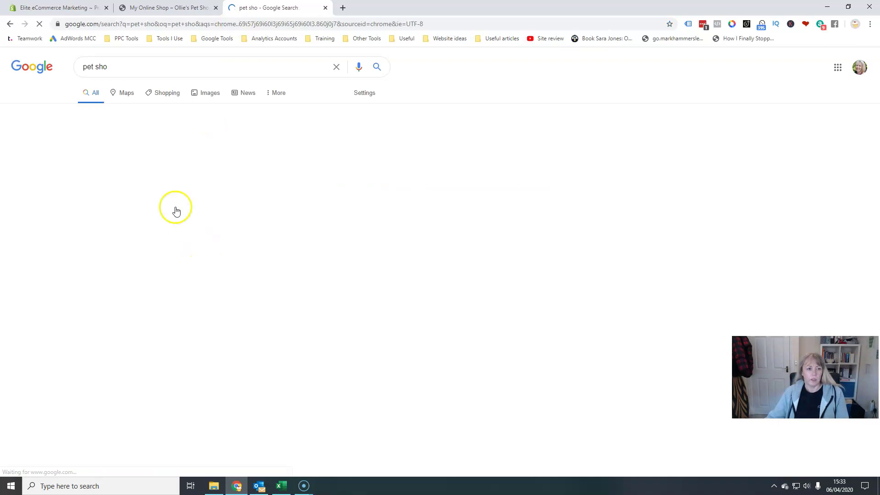
left_click(110, 68)
type("p")
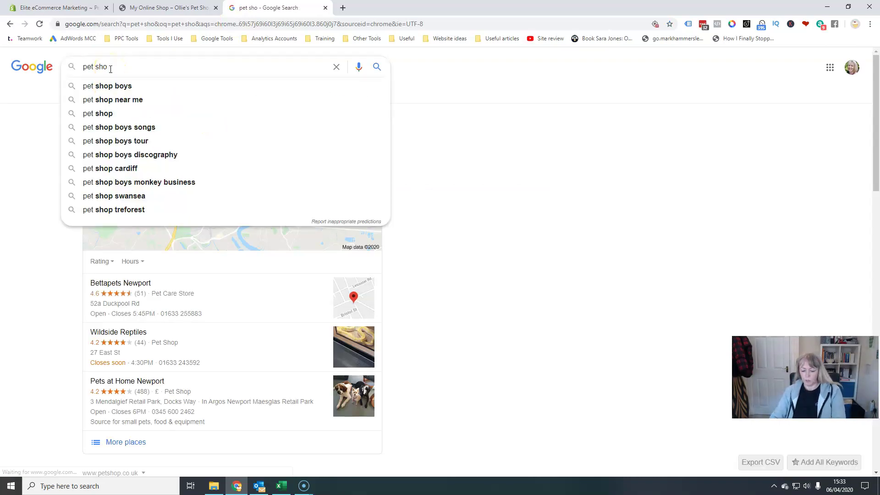
key("Return")
scroll(230, 319, "down", 4)
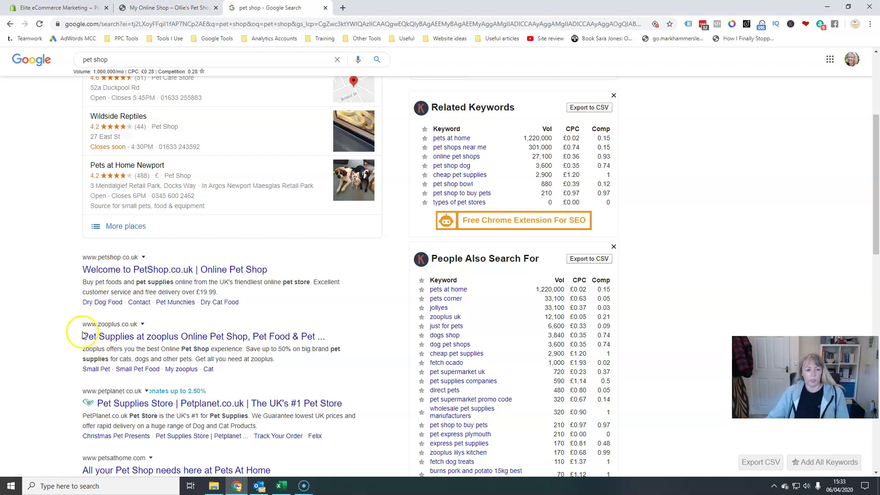
Replace the homepage title 'My Online Shop' with 'Online Pet Supplies', leaving it unsaved.
left_click(92, 8)
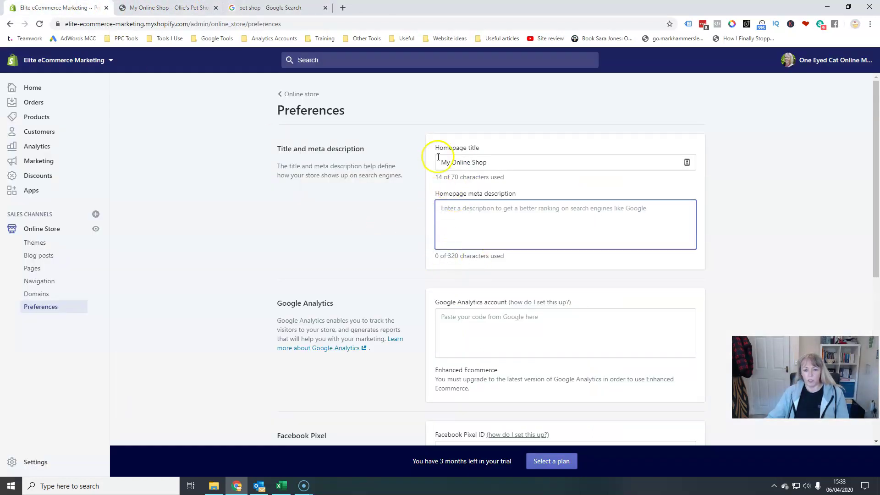
left_click_drag(507, 161, 430, 165)
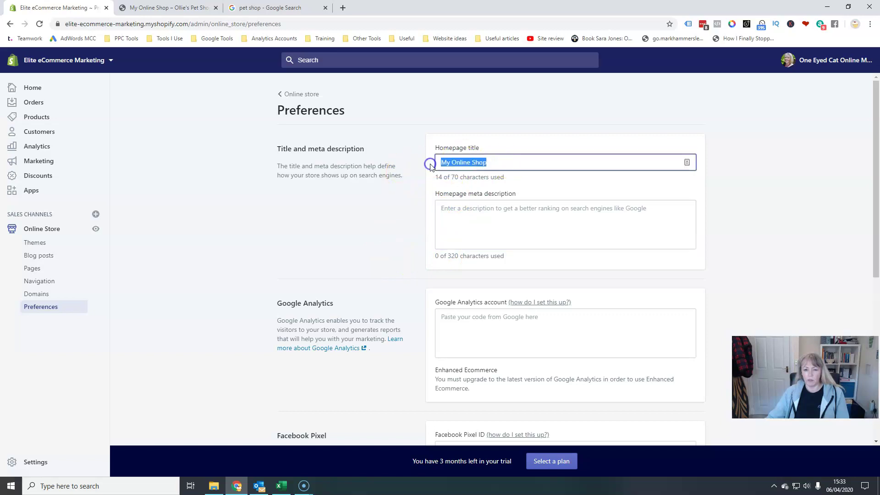
type("nl")
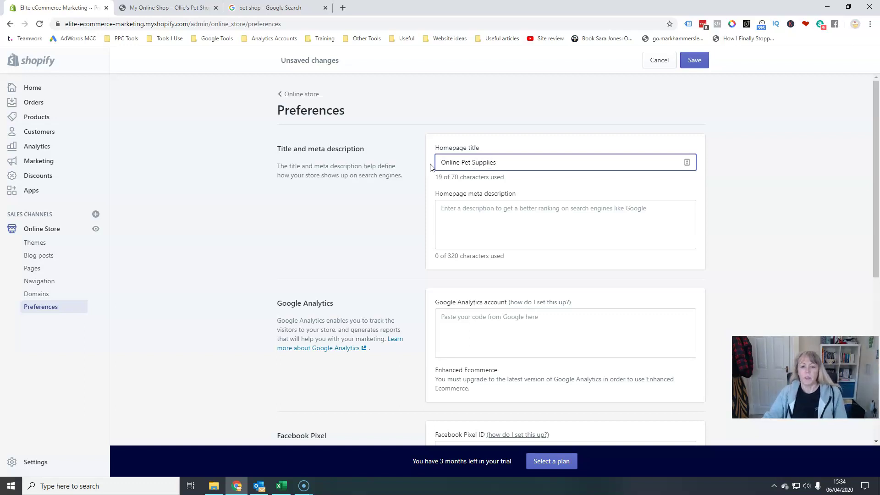
left_click(453, 224)
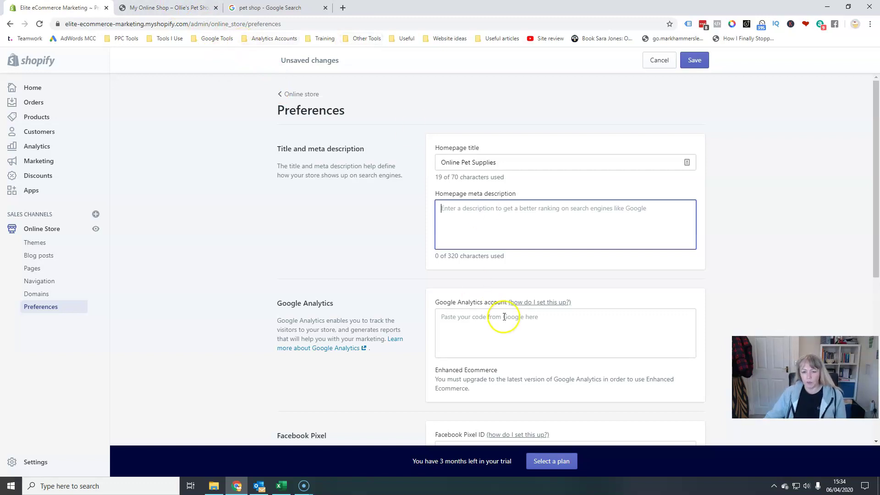
Review the Google Analytics account code and the empty Facebook Pixel ID fields.
scroll(446, 236, "down", 3)
left_click(443, 194)
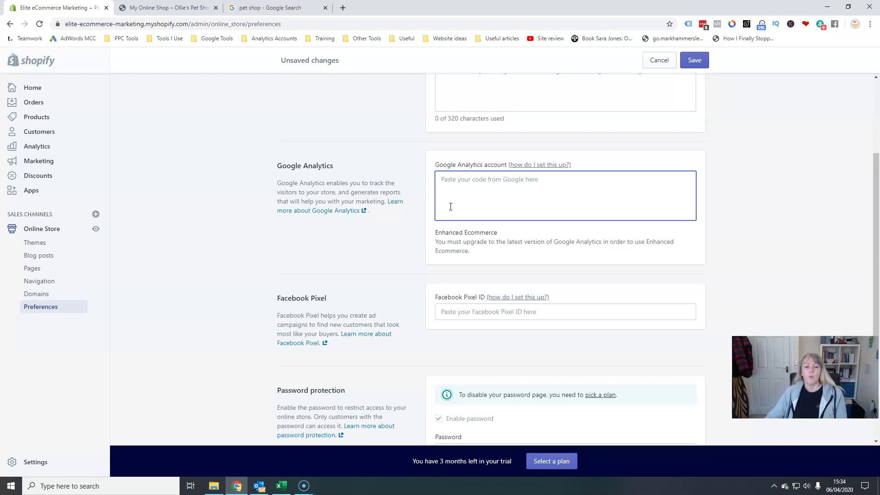
scroll(421, 331, "down", 1)
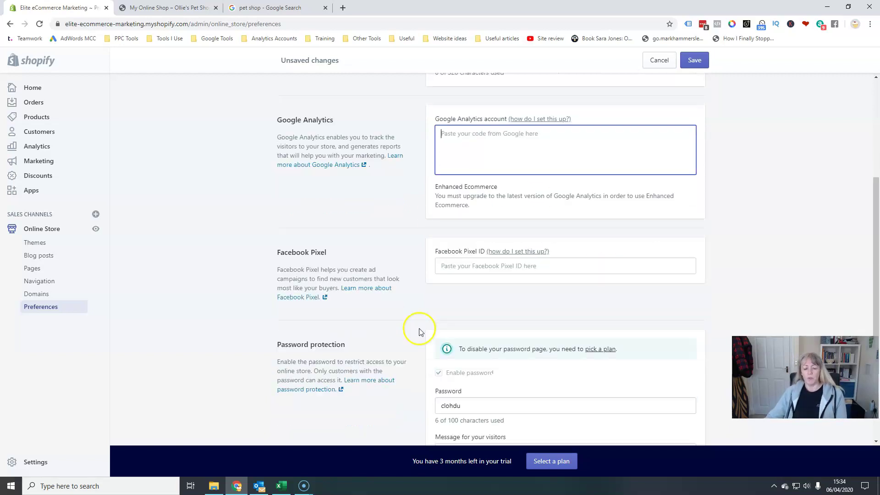
scroll(421, 331, "down", 1)
left_click(447, 219)
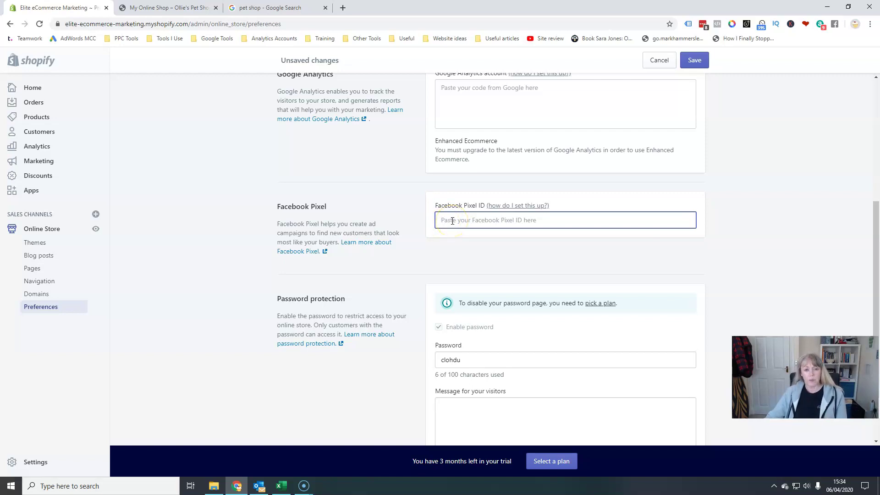
Check the Password protection section and bring up the Ollie's Pet Shop storefront.
scroll(583, 345, "down", 2)
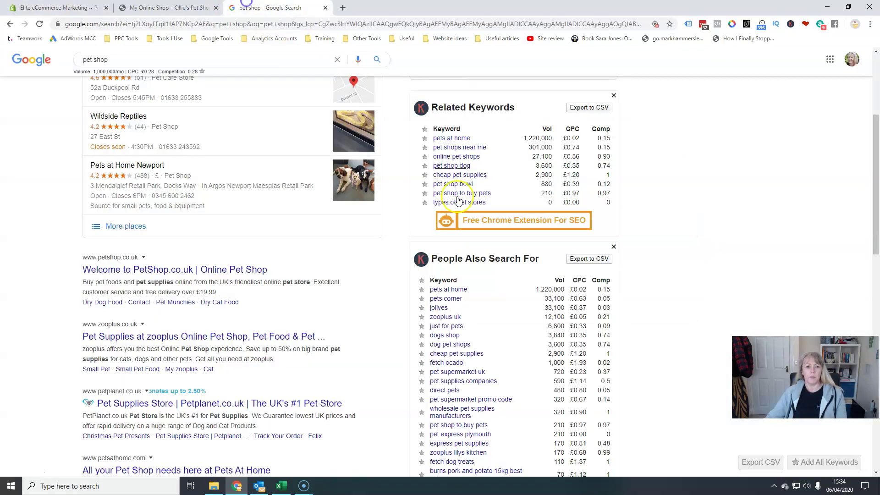
left_click(243, 7)
left_click(172, 8)
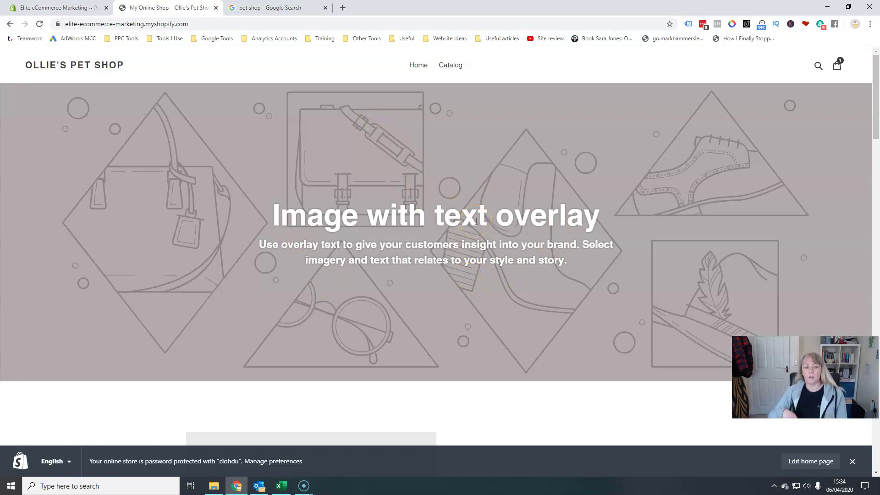
Copy the storefront's web address and switch back to the Shopify admin window.
left_click(219, 21)
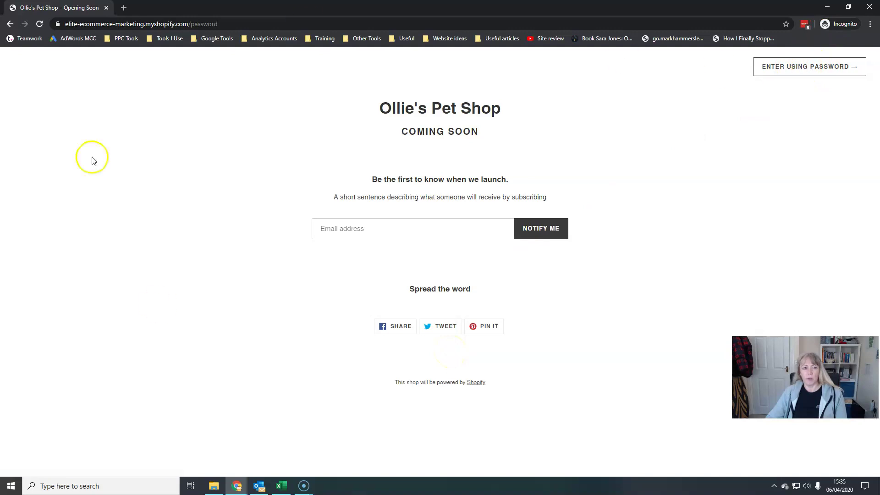
mouse_move(234, 485)
left_click(221, 459)
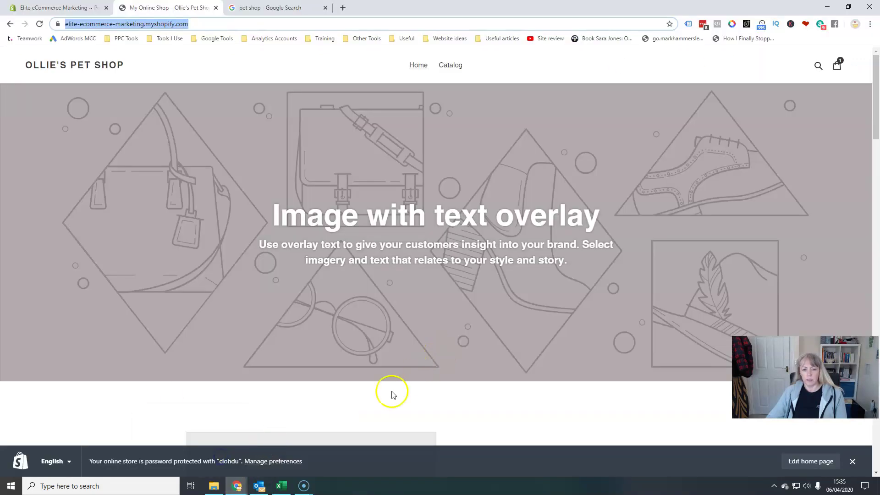
left_click(52, 8)
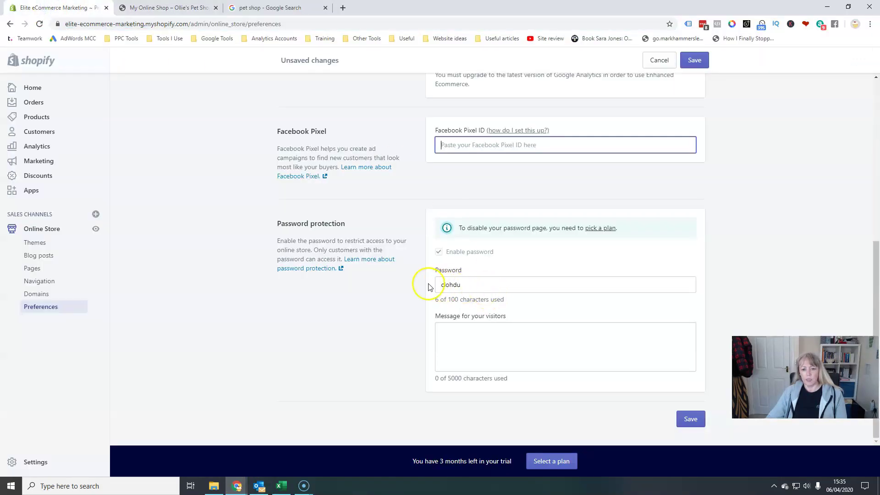
View the Coming Soon password page in the private window, then return to Preferences.
left_click(246, 489)
left_click(285, 449)
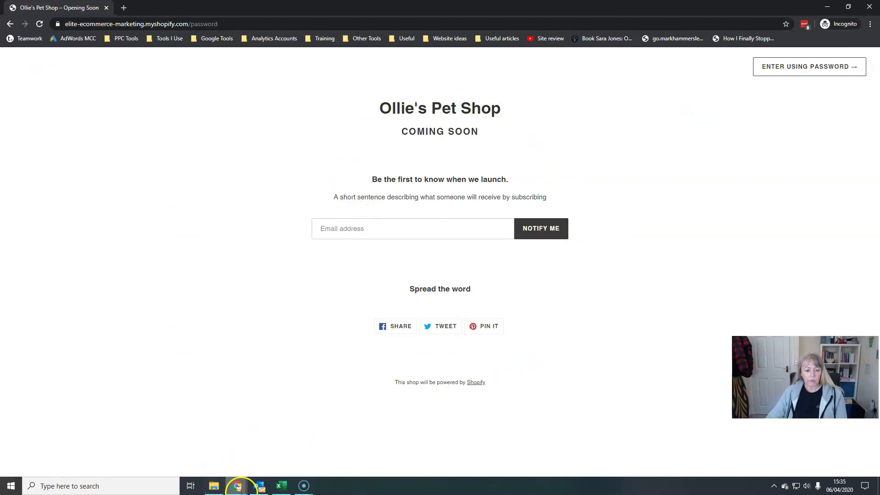
mouse_move(241, 490)
left_click(197, 454)
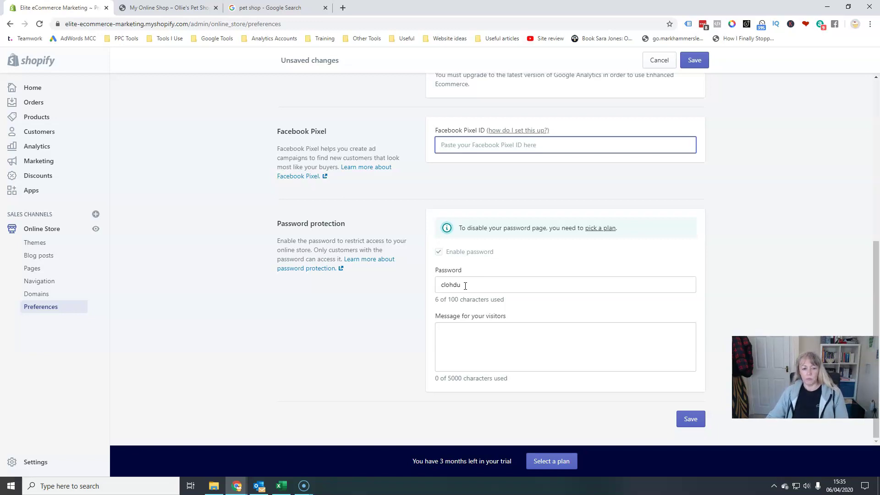
scroll(465, 286, "up", 7)
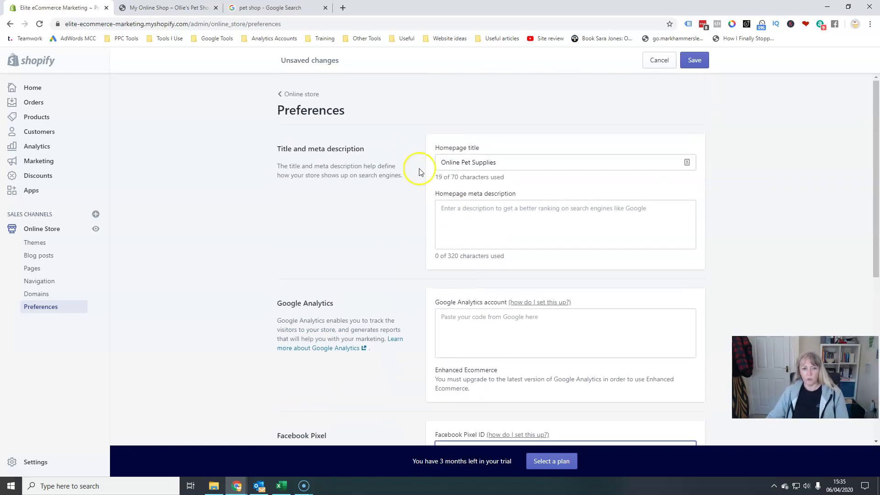
scroll(567, 319, "down", 7)
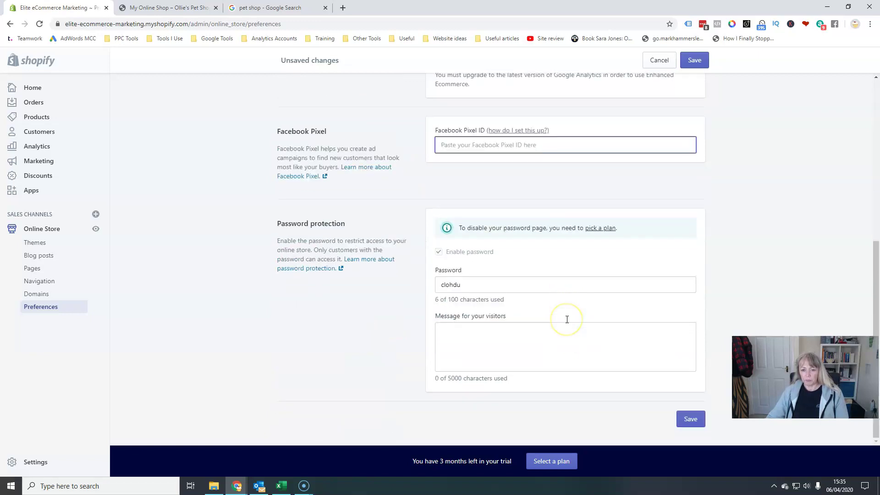
scroll(566, 320, "up", 5)
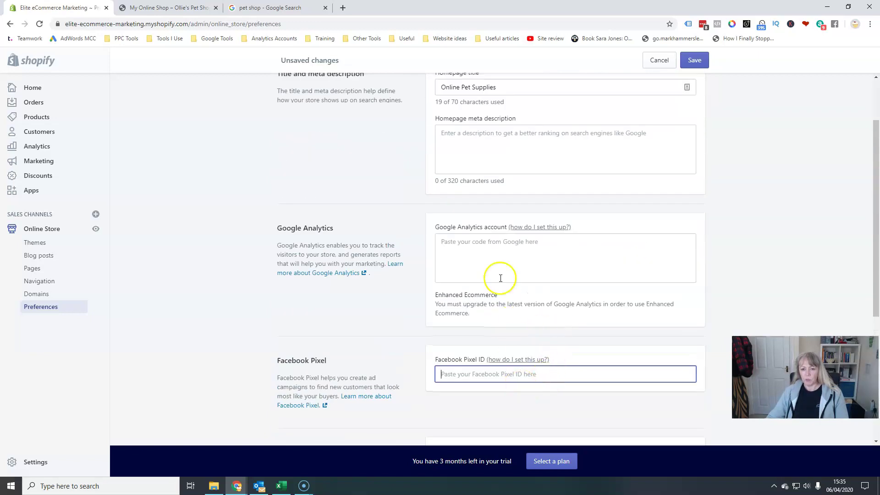
scroll(576, 310, "up", 1)
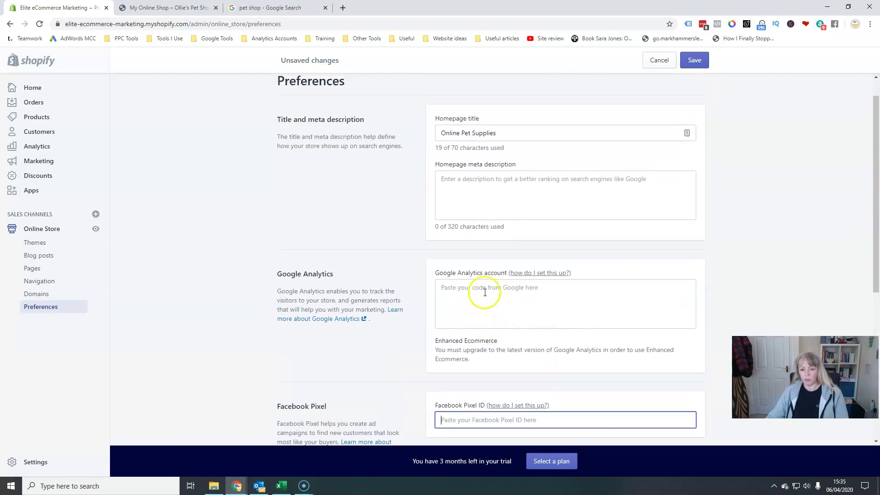